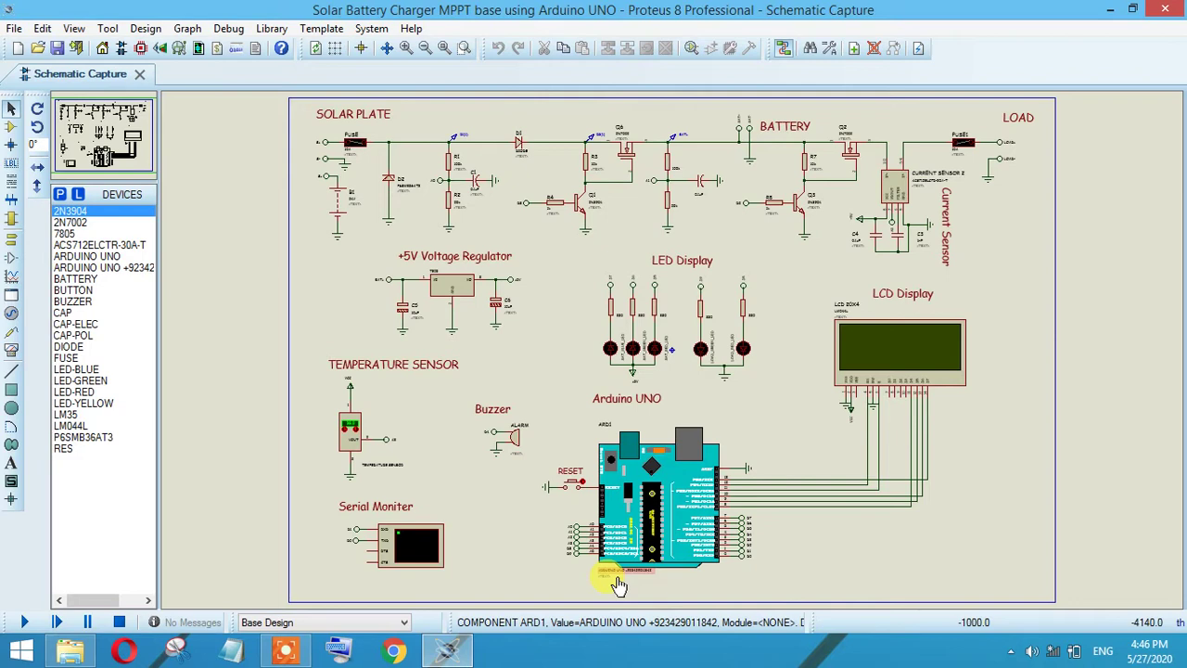
# Step: Select the Arduino UNO board, then zoom out to show the whole schematic sheet
pyautogui.click(617, 583)
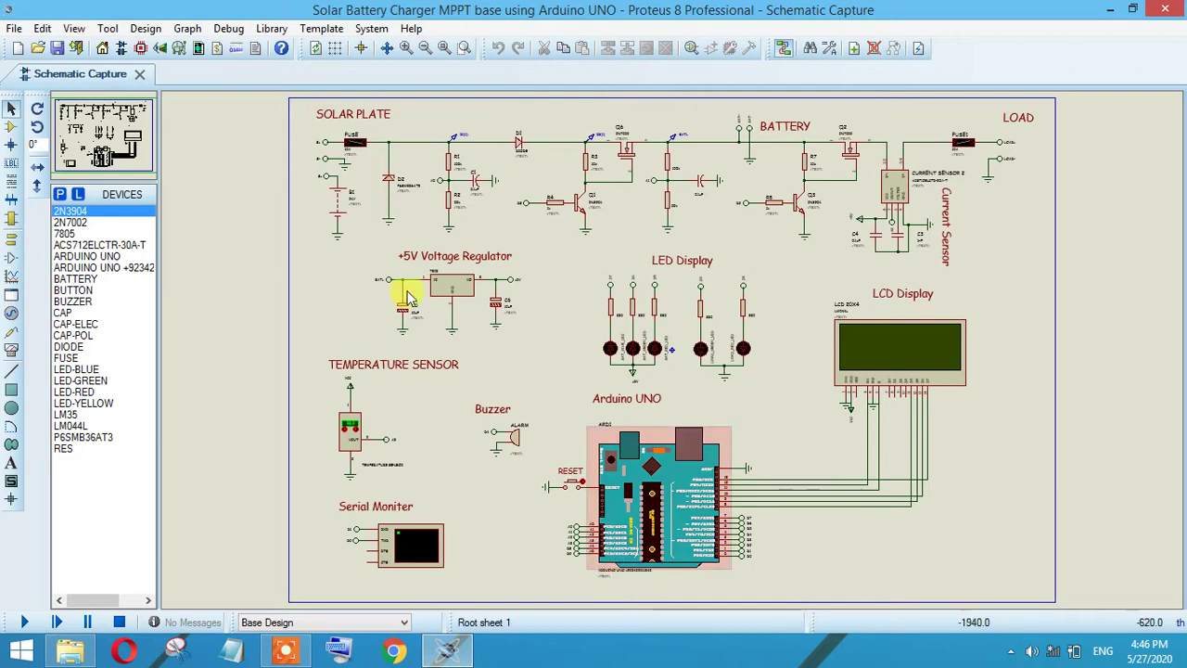
pyautogui.scroll(1, 287, 163)
pyautogui.scroll(3, 684, 362)
pyautogui.scroll(1, 684, 294)
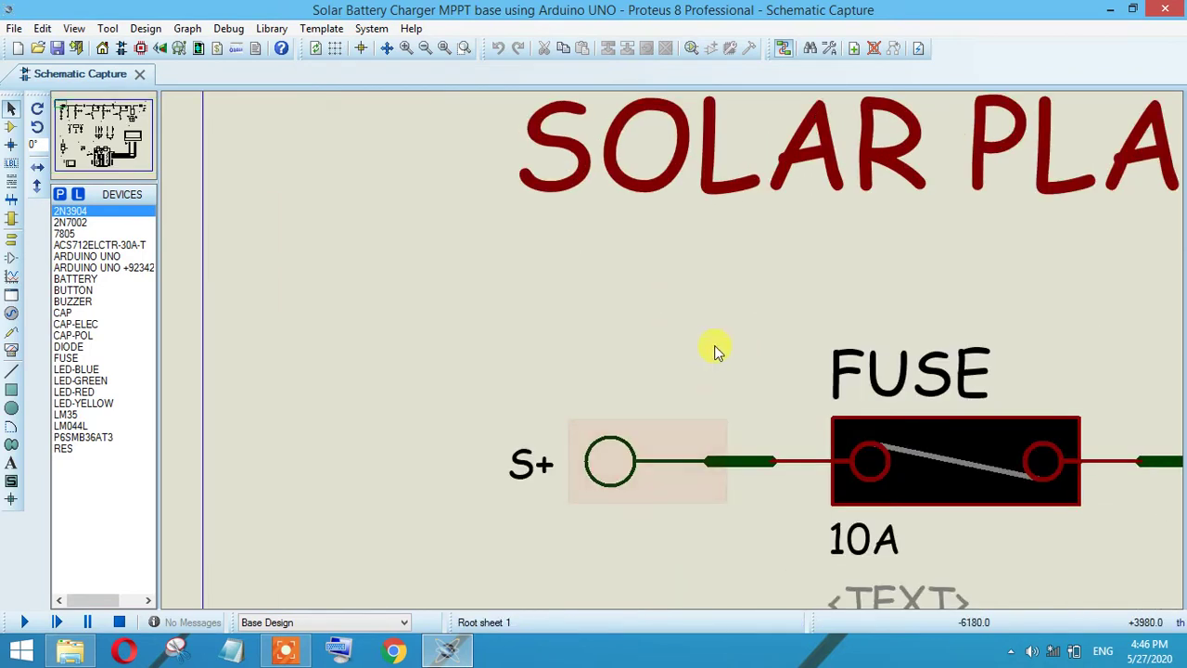
pyautogui.scroll(-3, 715, 345)
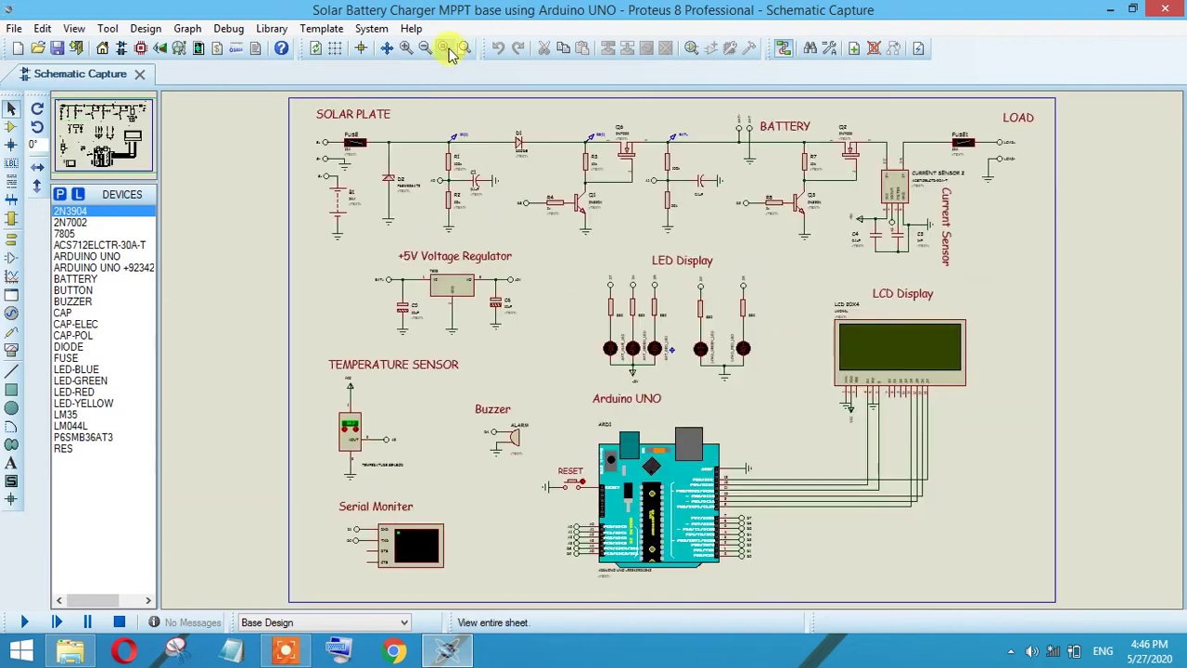
pyautogui.click(445, 49)
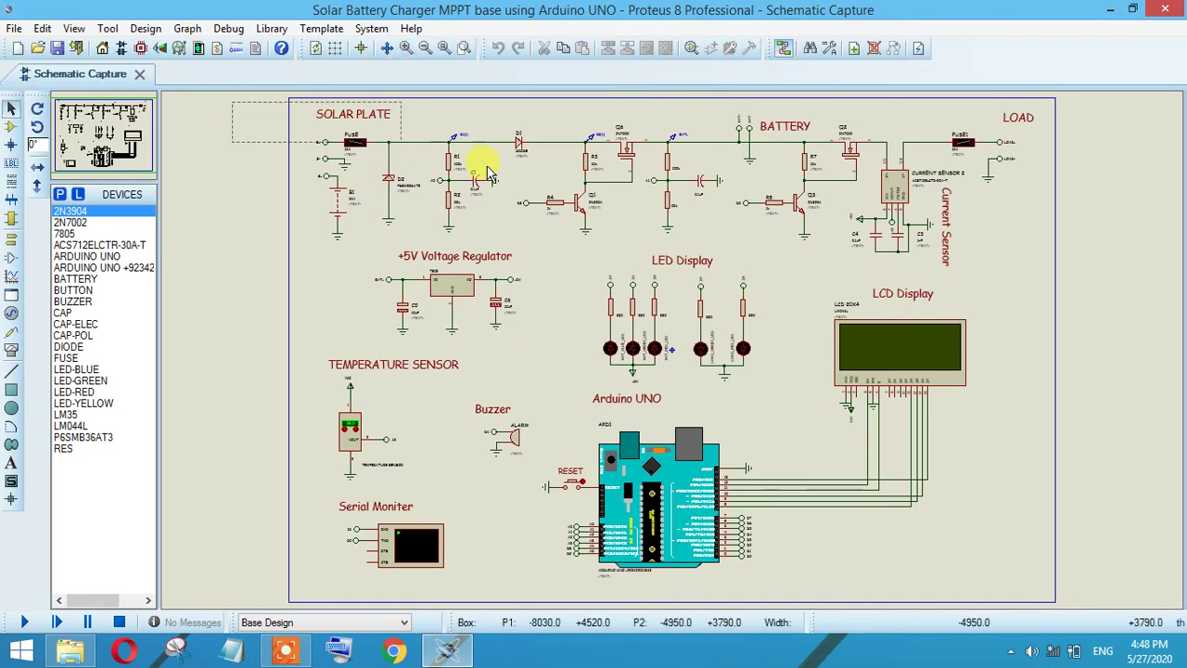
# Step: Shift the Current Sensor label right and briefly open its text editor without changes
pyautogui.moveTo(946, 232); pyautogui.dragTo(981, 235)
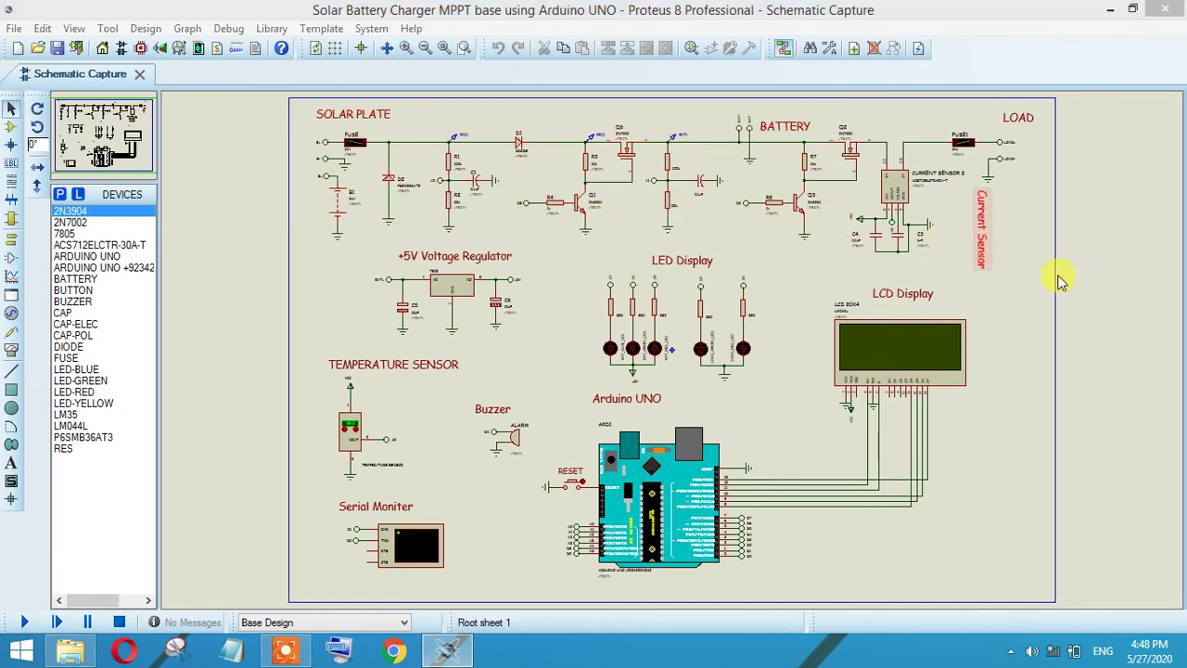
pyautogui.doubleClick(985, 260)
pyautogui.press('Escape')
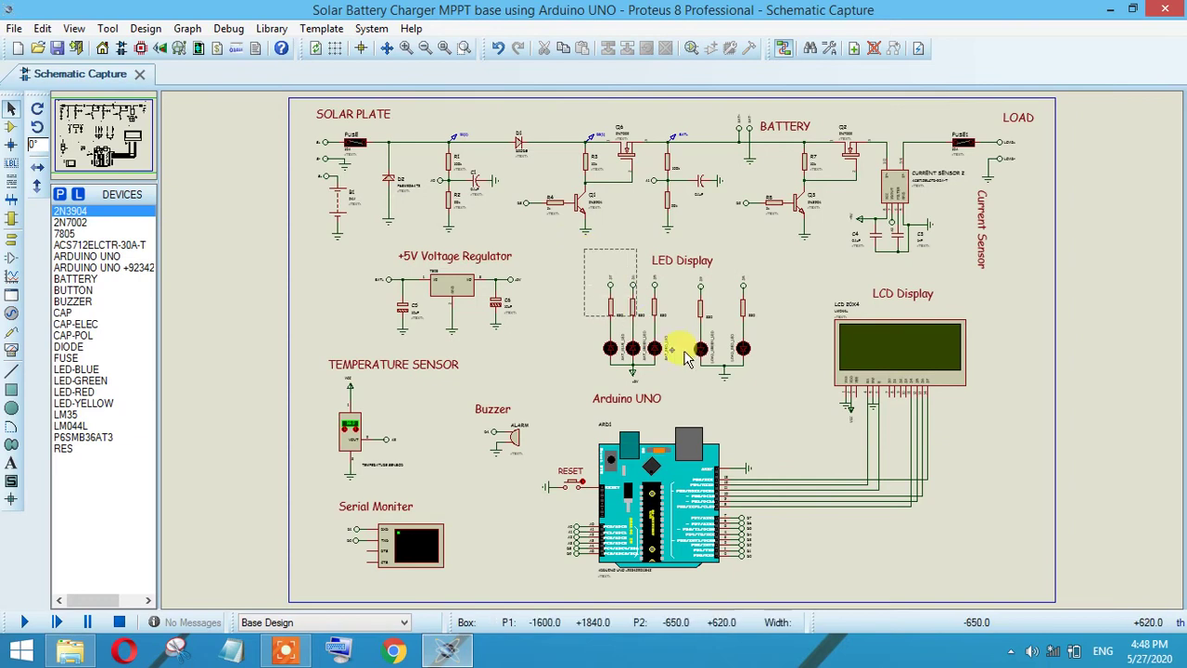
# Step: Box-select the LED Display block, then the Buzzer block
pyautogui.moveTo(584, 248); pyautogui.dragTo(768, 398)
pyautogui.click(805, 343)
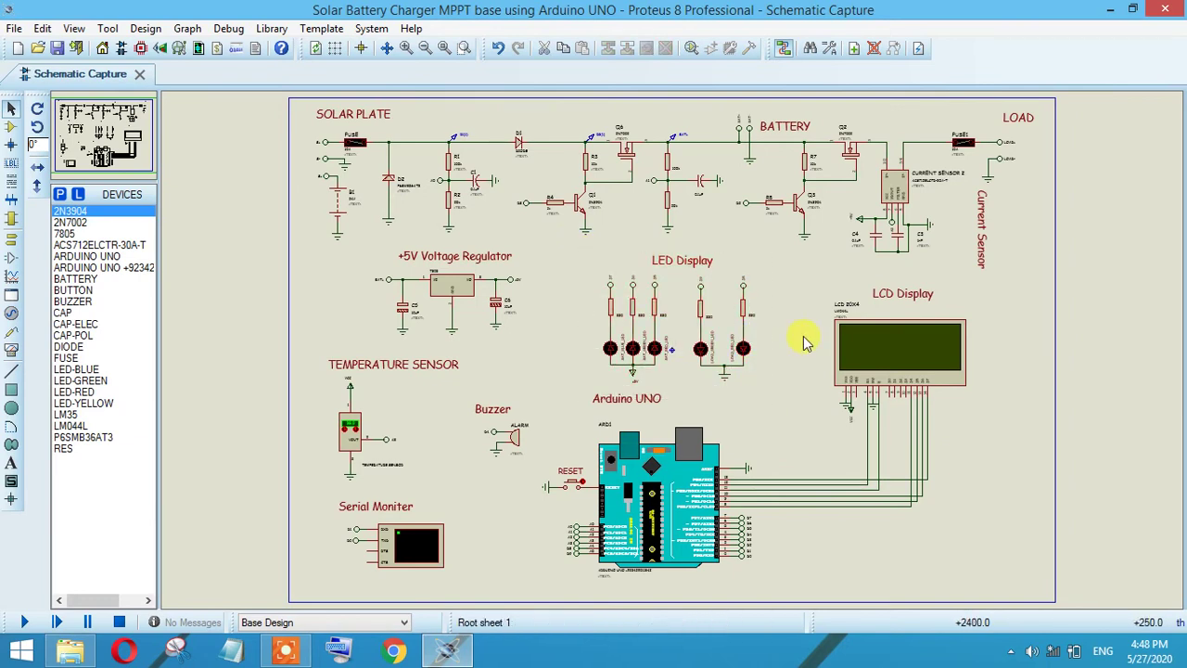
pyautogui.moveTo(318, 368); pyautogui.dragTo(320, 369)
pyautogui.moveTo(456, 384); pyautogui.dragTo(524, 506)
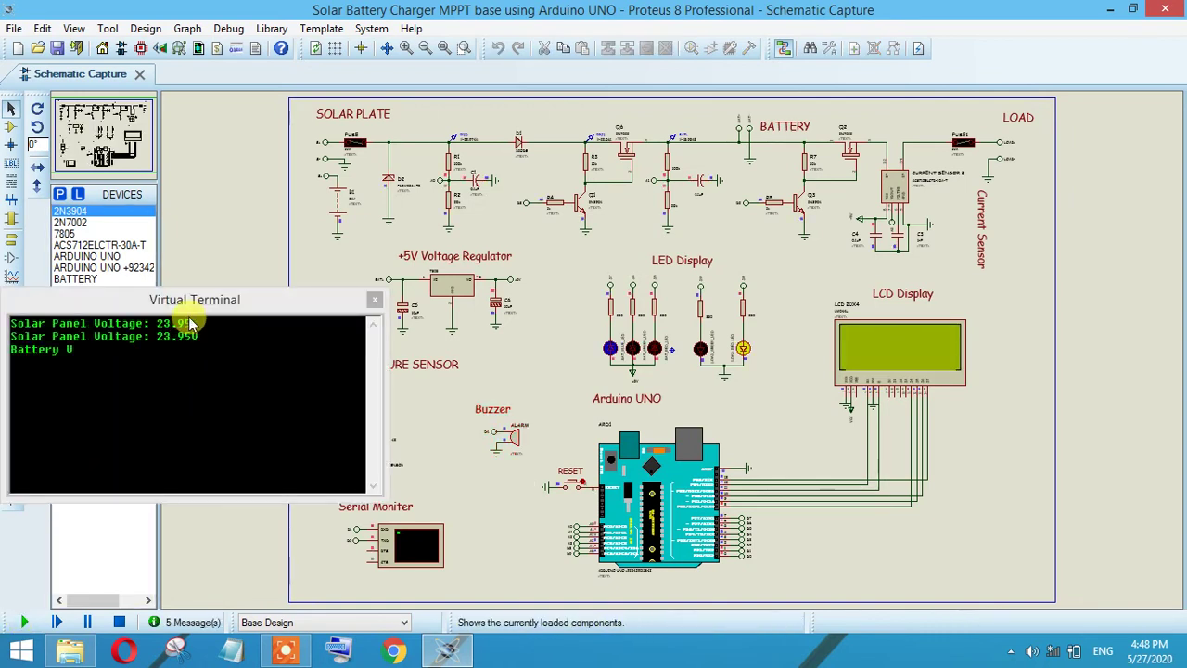
# Step: Move the Virtual Terminal window to the top centre and zoom into the running circuit
pyautogui.moveTo(197, 300)
pyautogui.mouseDown()
pyautogui.moveTo(495, 243)
pyautogui.moveTo(367, 121)
pyautogui.mouseUp()
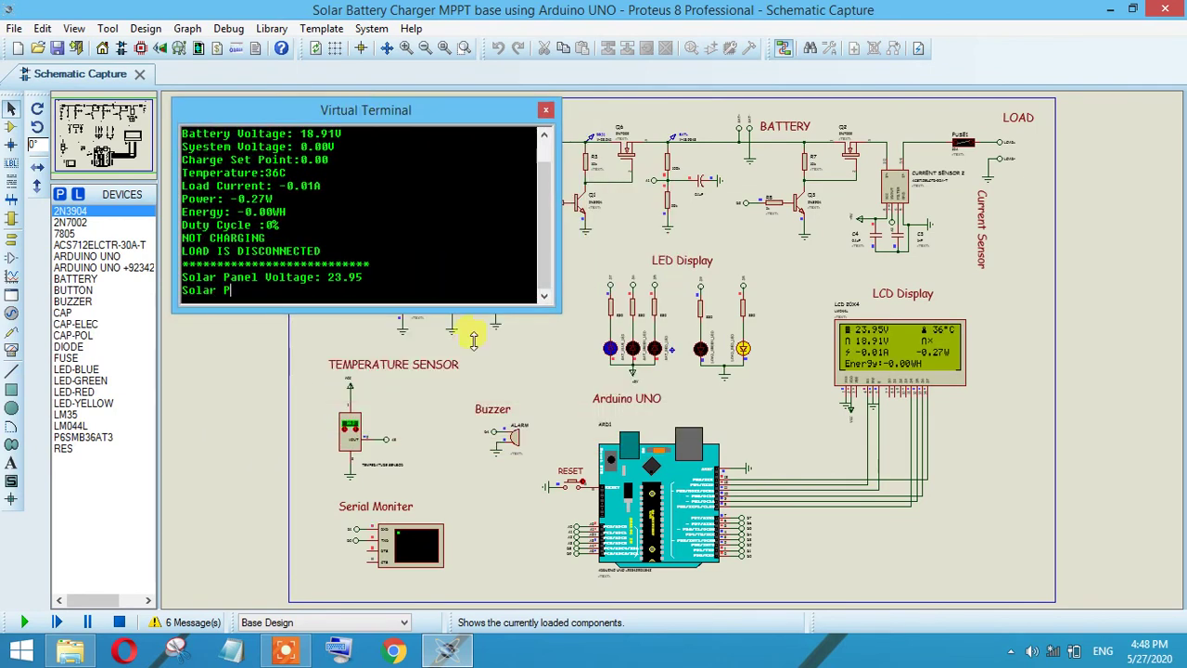
pyautogui.scroll(1, 803, 381)
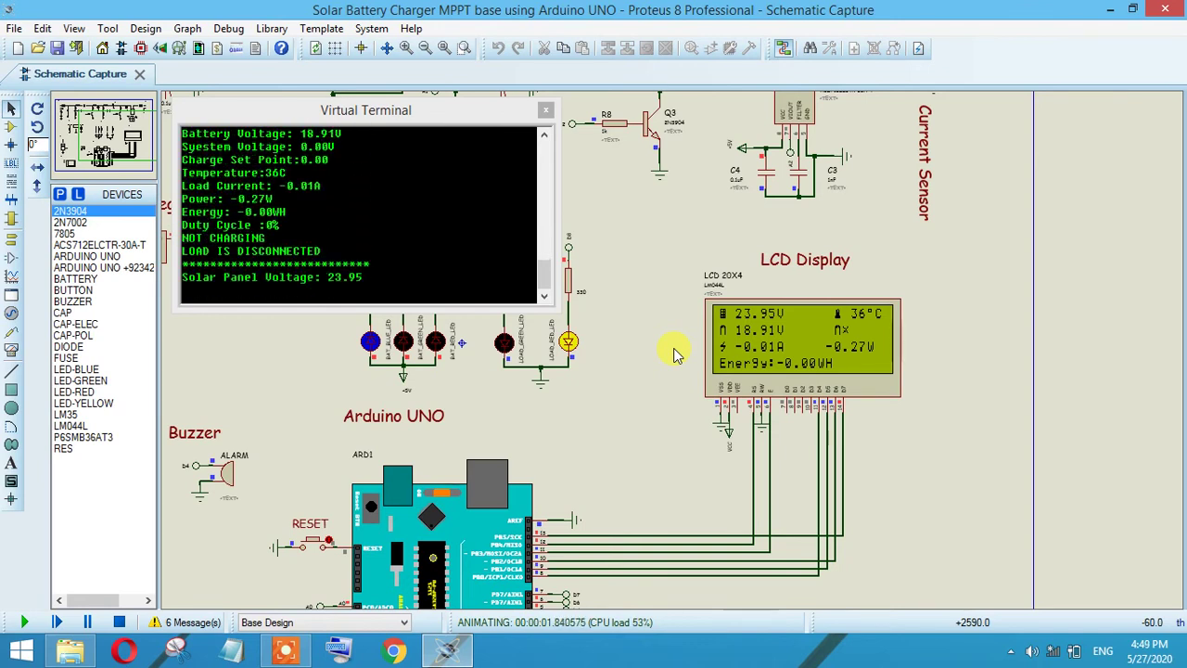
pyautogui.scroll(-2, 696, 231)
pyautogui.scroll(2, 655, 355)
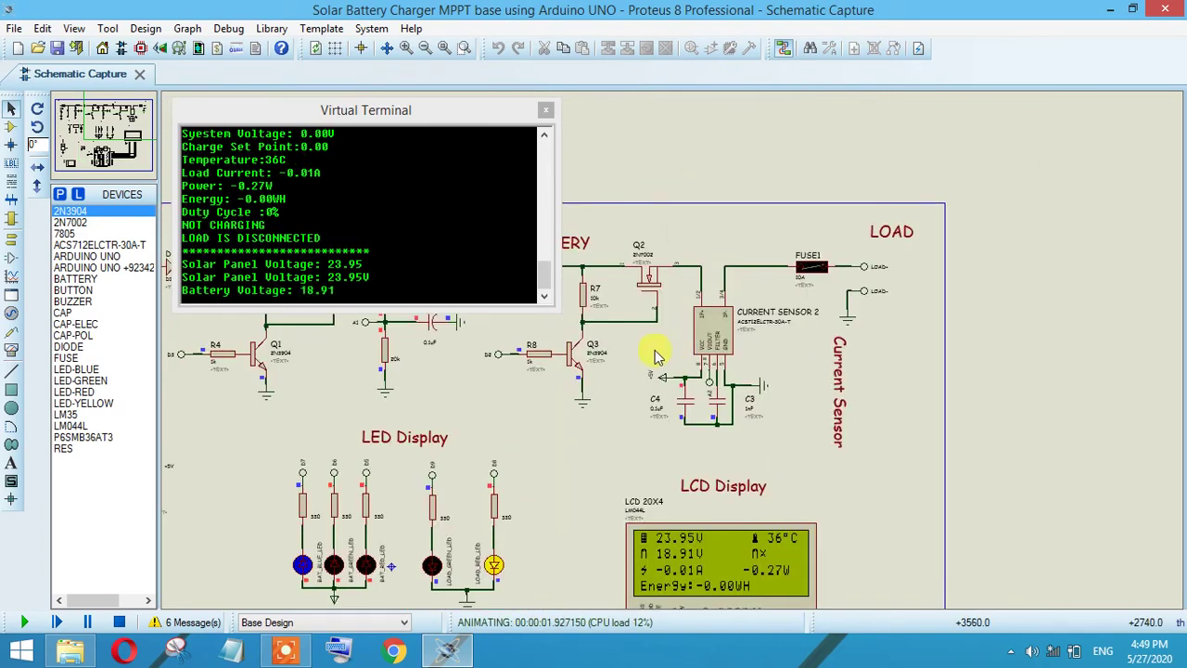
pyautogui.scroll(1, 662, 346)
pyautogui.scroll(-1, 662, 346)
pyautogui.scroll(1, 662, 345)
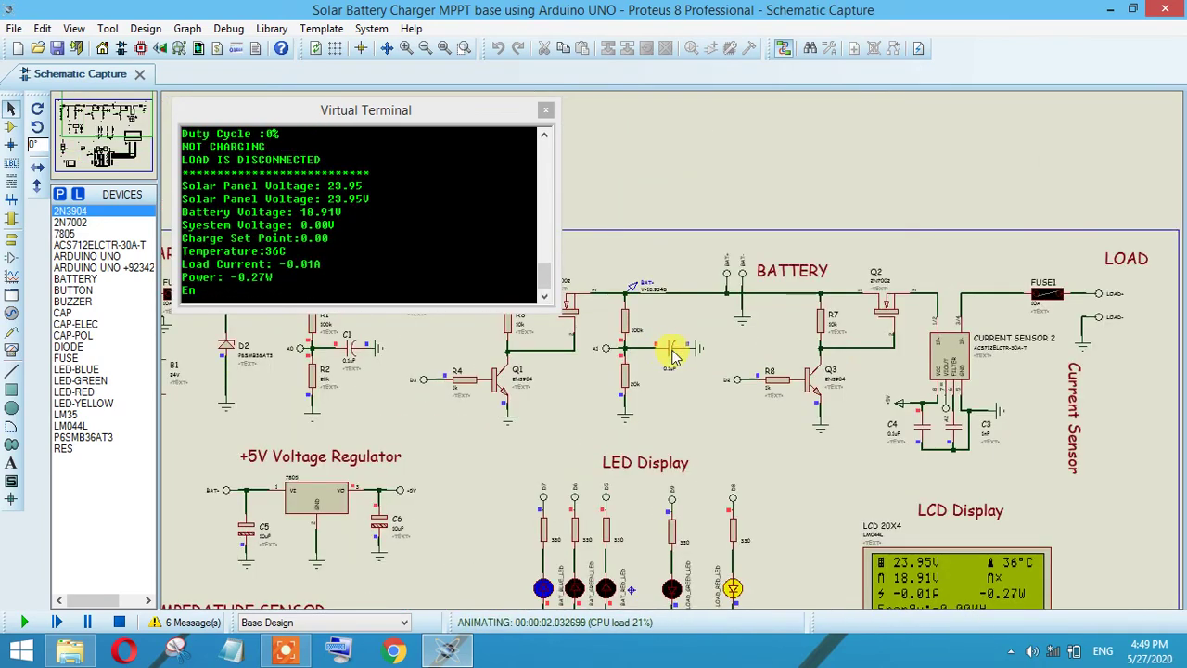
pyautogui.scroll(1, 666, 355)
pyautogui.scroll(-2, 664, 350)
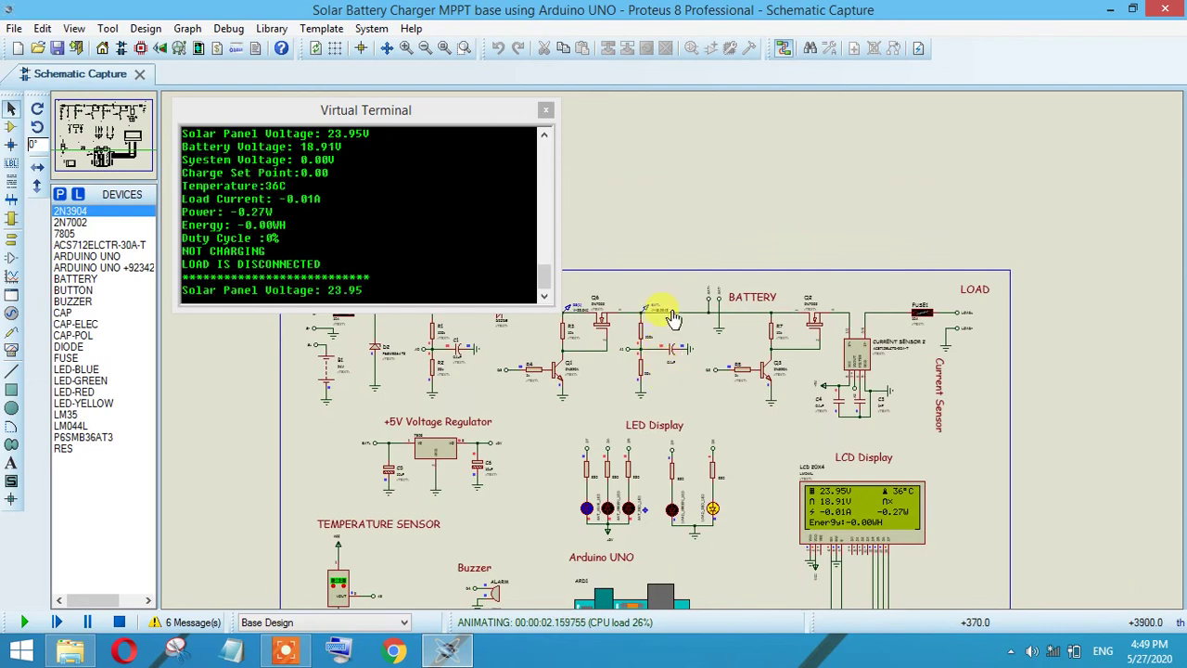
pyautogui.scroll(1, 689, 217)
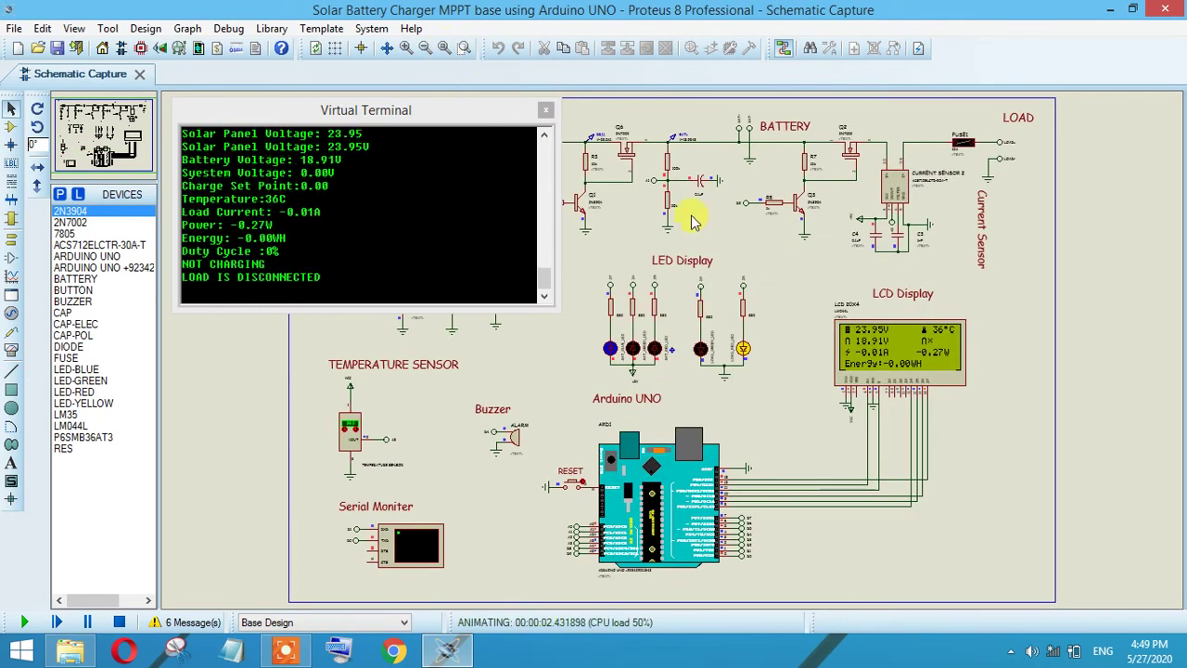
pyautogui.scroll(1, 674, 358)
pyautogui.scroll(1, 674, 357)
pyautogui.scroll(-1, 672, 350)
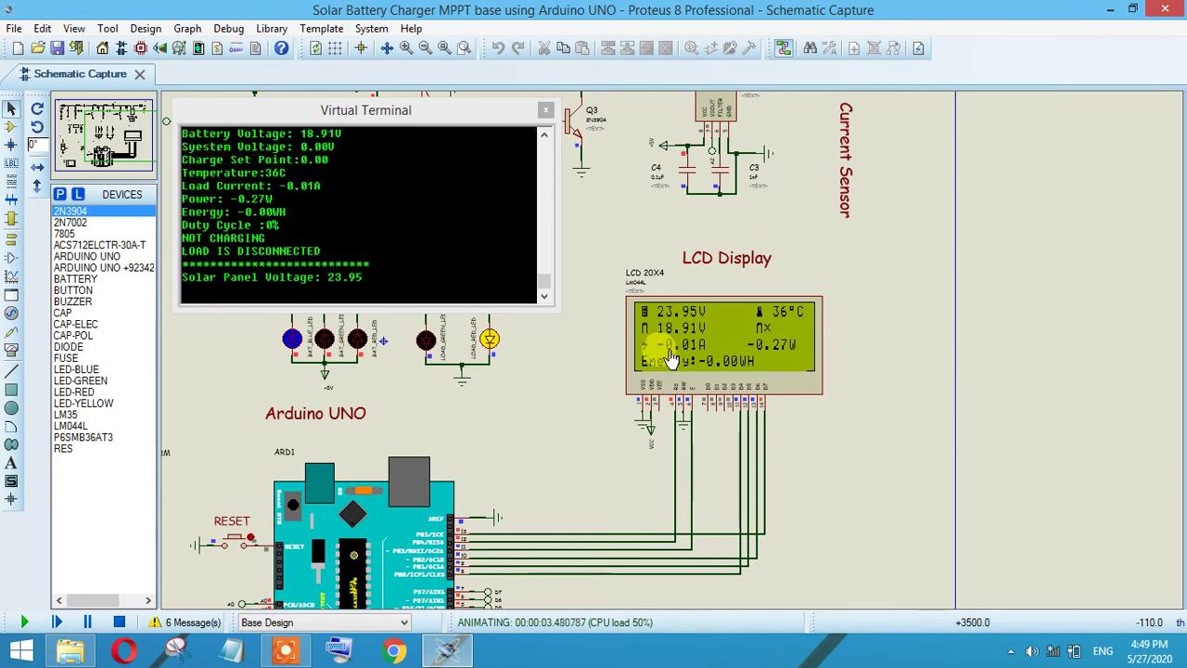
pyautogui.scroll(1, 672, 349)
pyautogui.scroll(1, 671, 350)
pyautogui.scroll(1, 613, 334)
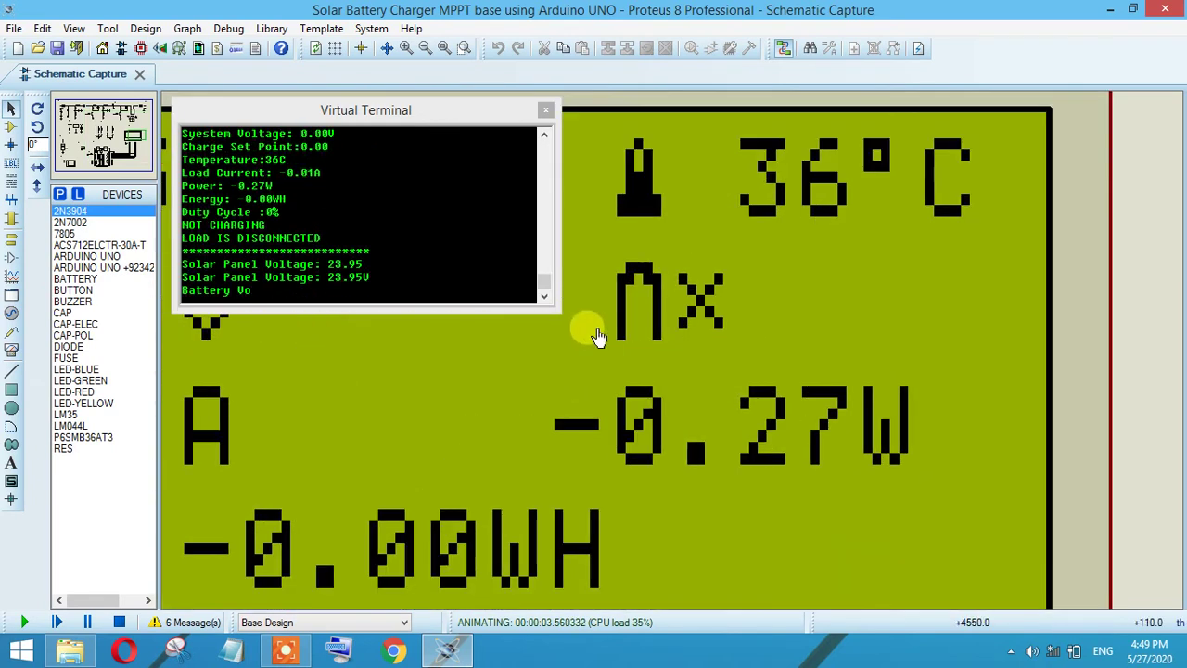
pyautogui.scroll(-2, 696, 330)
pyautogui.scroll(-1, 670, 348)
pyautogui.scroll(-1, 687, 367)
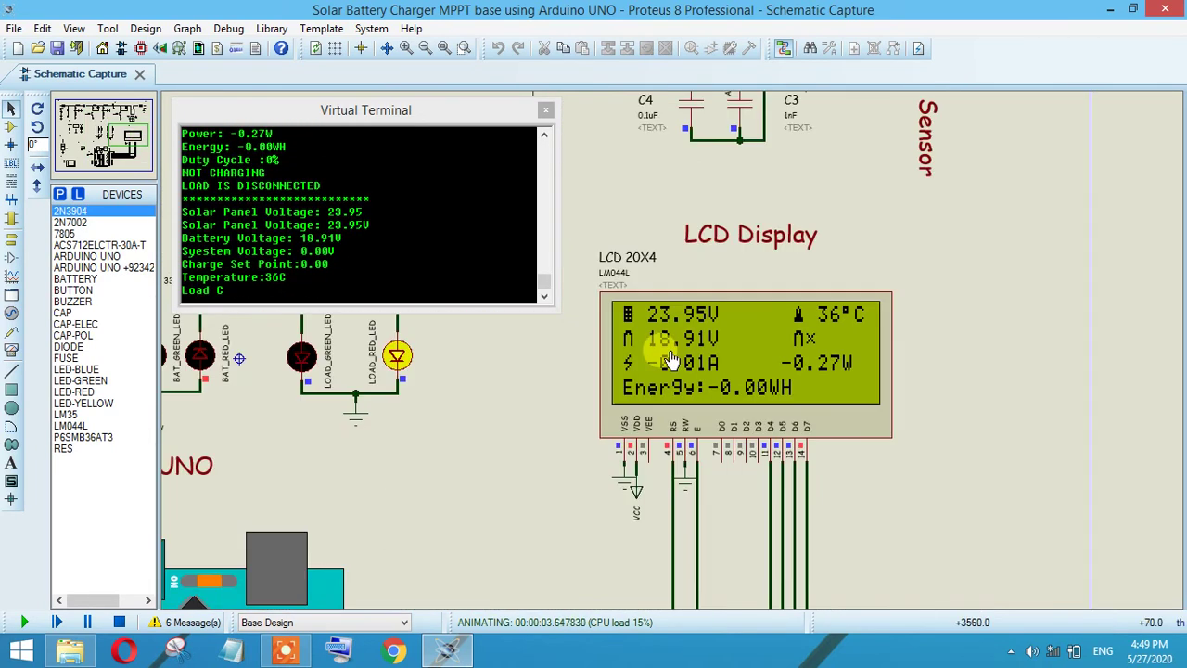
pyautogui.scroll(-1, 693, 369)
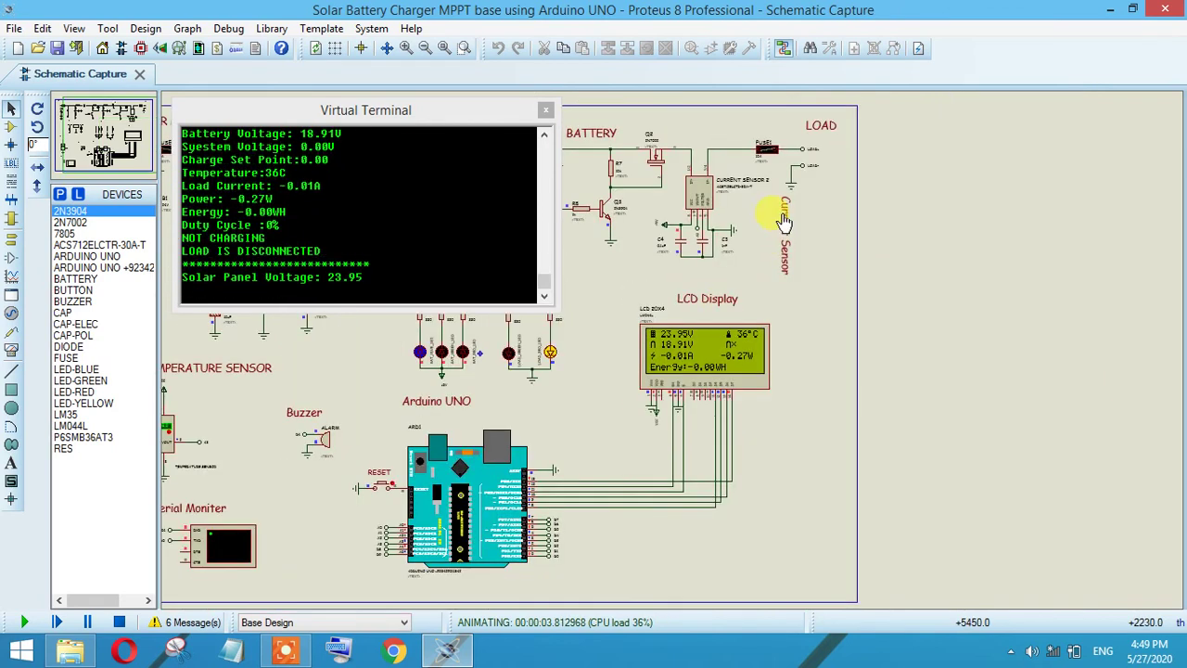
pyautogui.scroll(1, 691, 356)
pyautogui.scroll(-1, 671, 349)
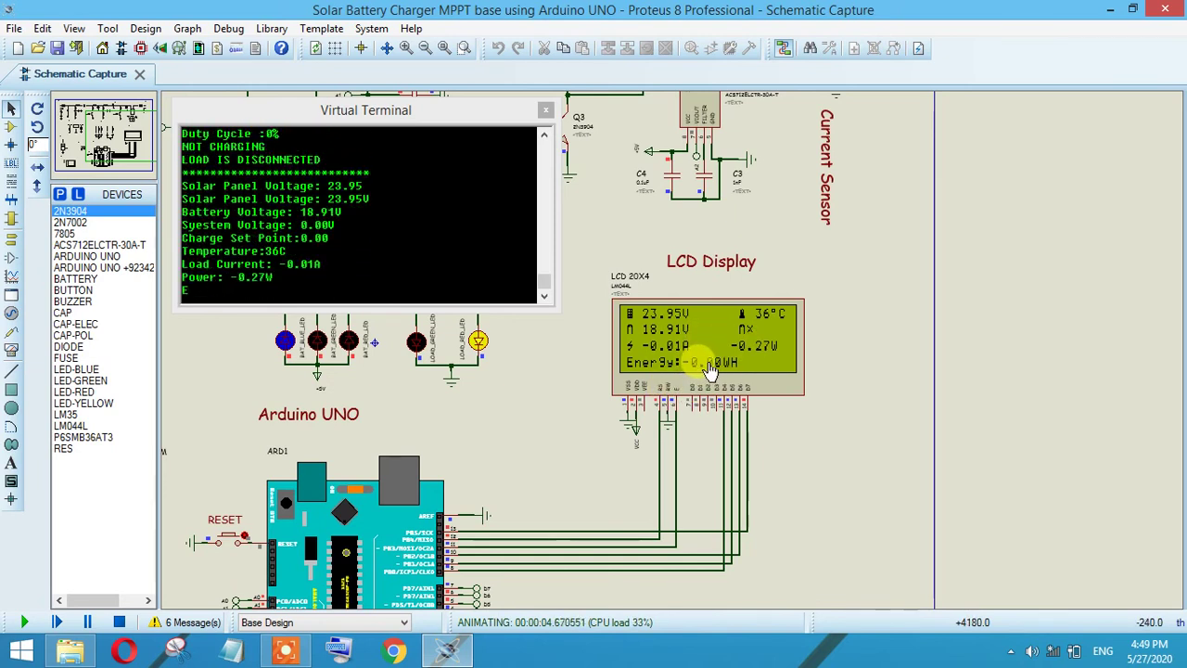
# Step: Move the Virtual Terminal to the left edge and zoom in on the lit LED Display
pyautogui.click(444, 48)
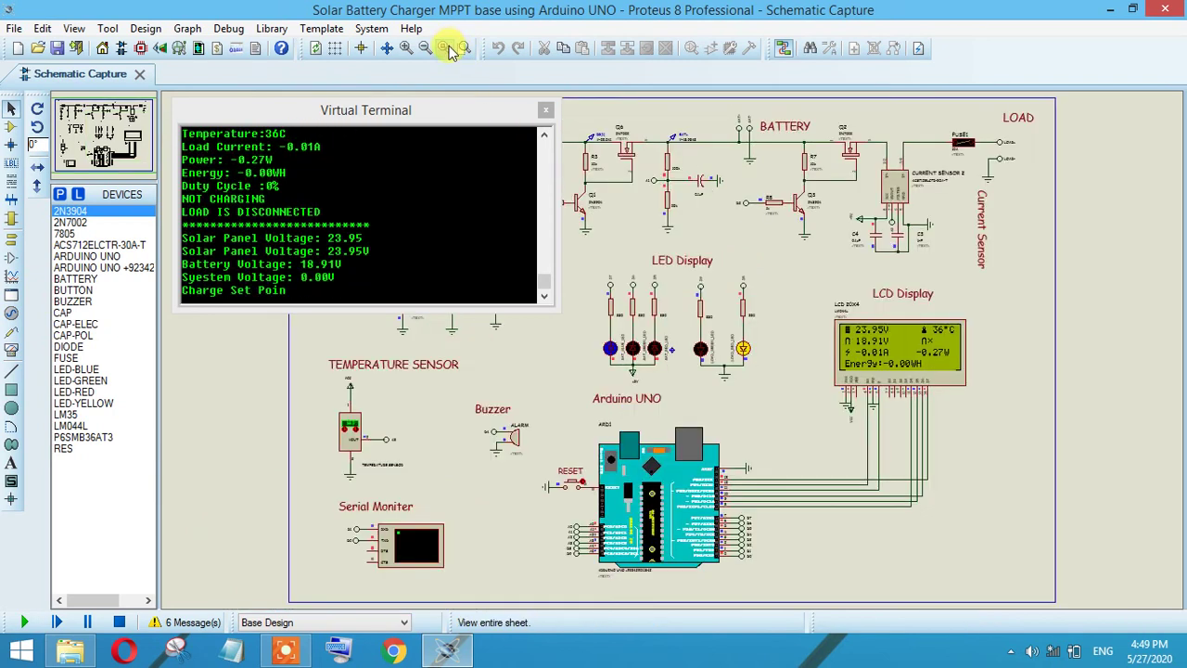
pyautogui.moveTo(457, 124); pyautogui.dragTo(260, 157)
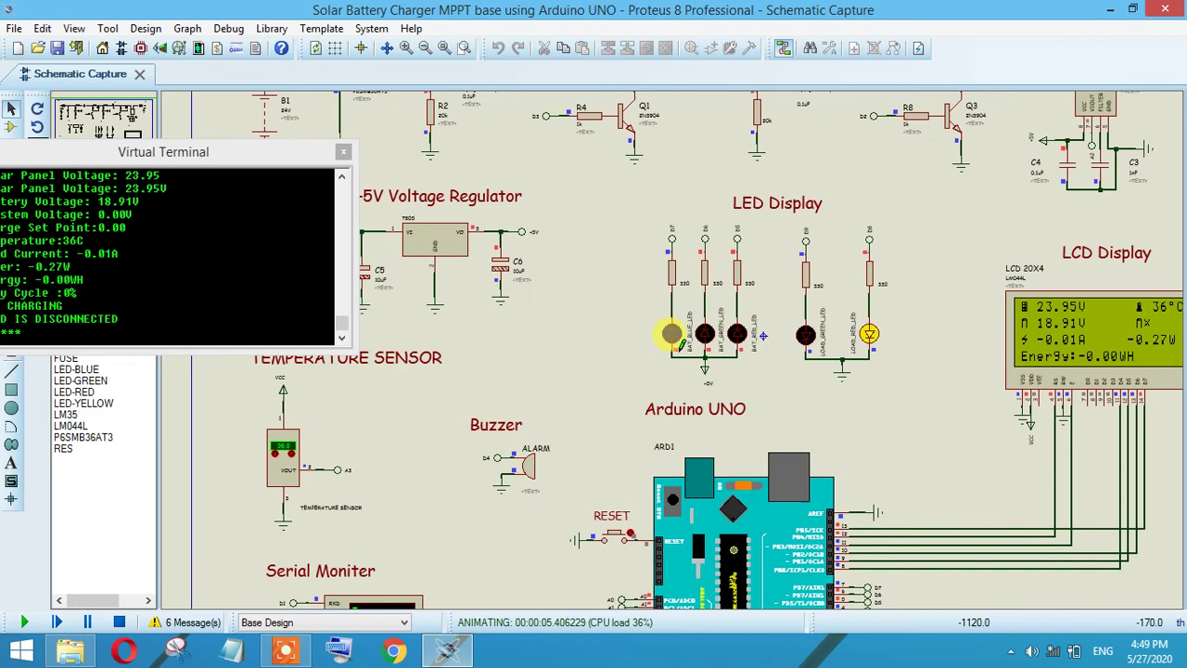
pyautogui.scroll(1, 598, 348)
pyautogui.scroll(2, 674, 357)
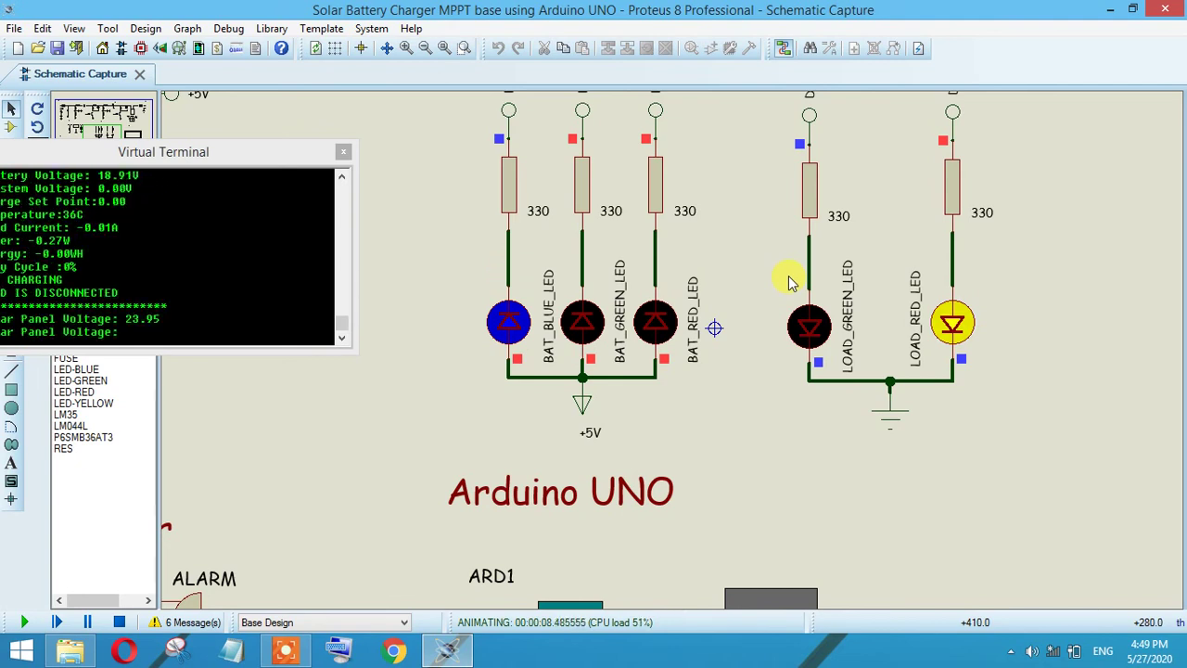
# Step: Nudge the Virtual Terminal slightly right and up, then view the entire sheet
pyautogui.moveTo(213, 160); pyautogui.dragTo(315, 149)
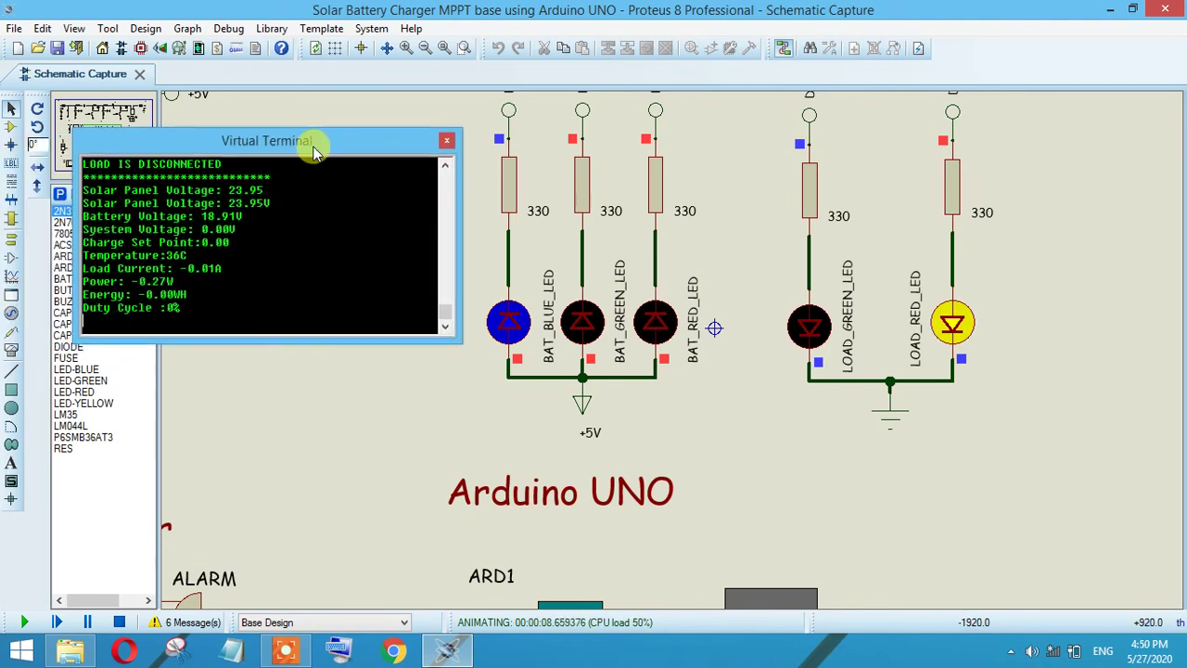
pyautogui.click(444, 48)
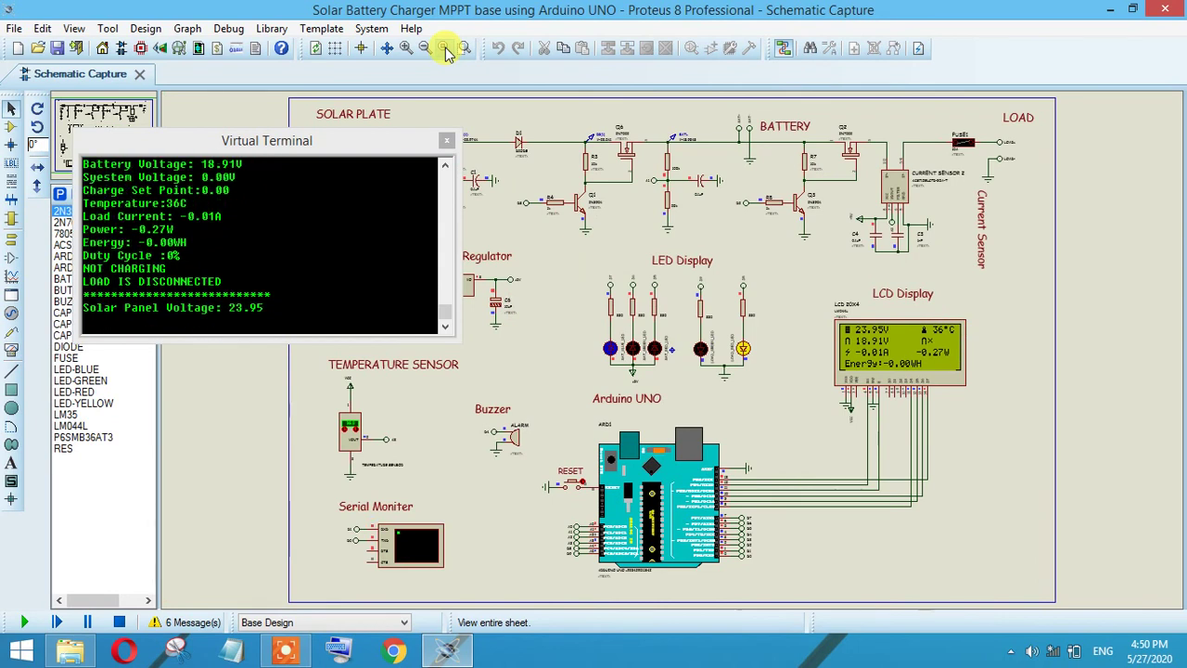